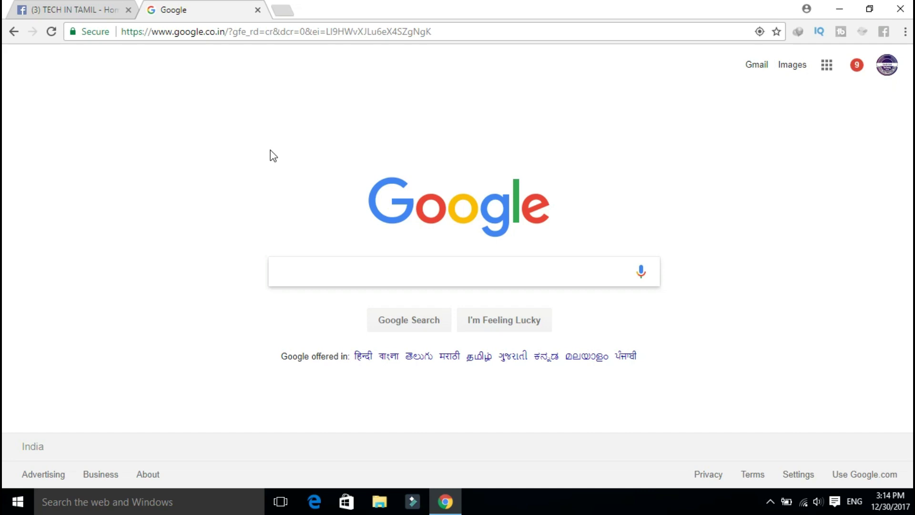
Search Google for "obs studio" and open the Open Broadcaster Software download page
text(obs)
key(Down)
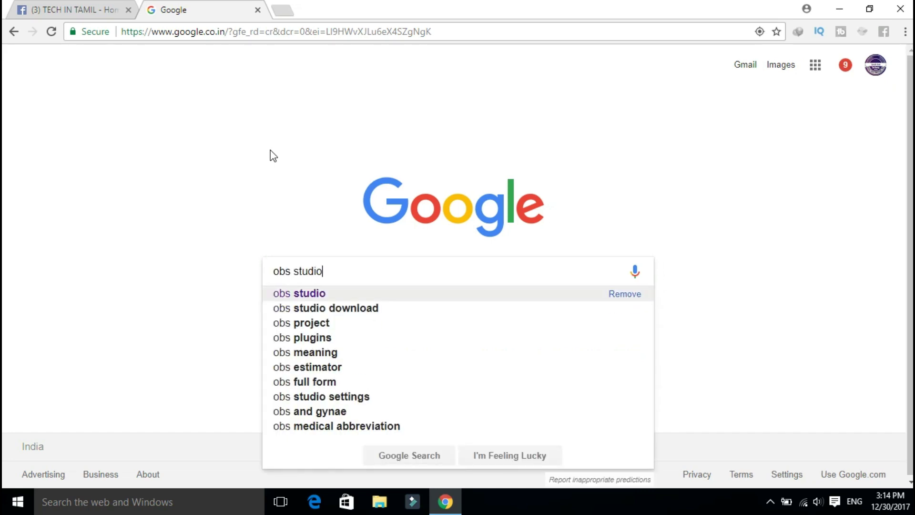
key(Return)
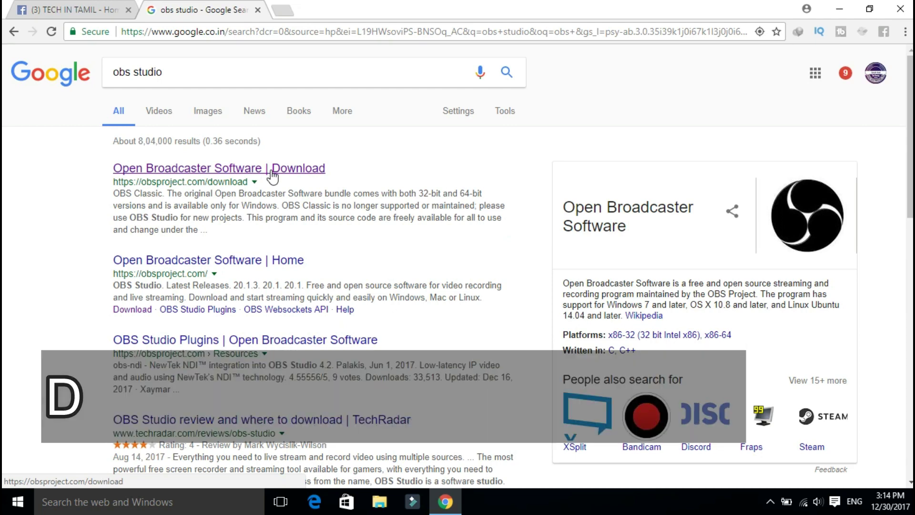
click(273, 175)
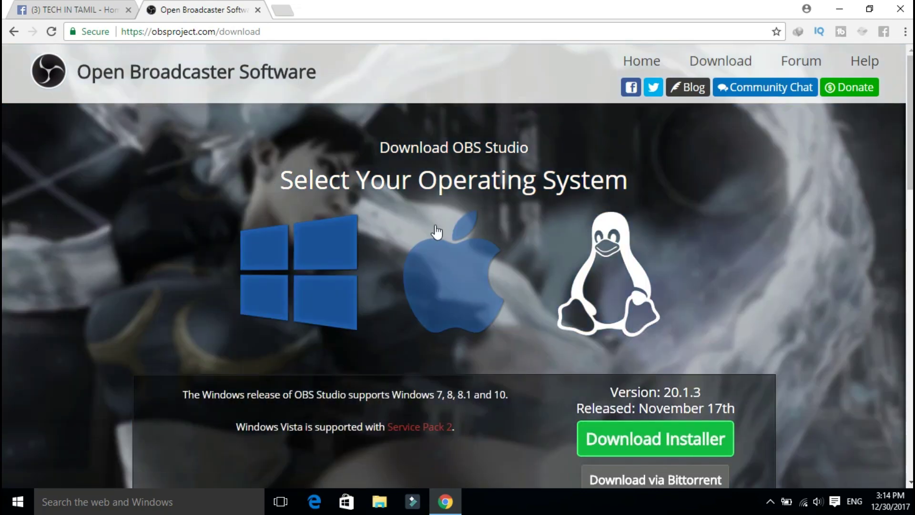
Download the OBS Studio 20.1.3 full installer for Windows to the Programs download folder
scroll(441, 232, down, 3)
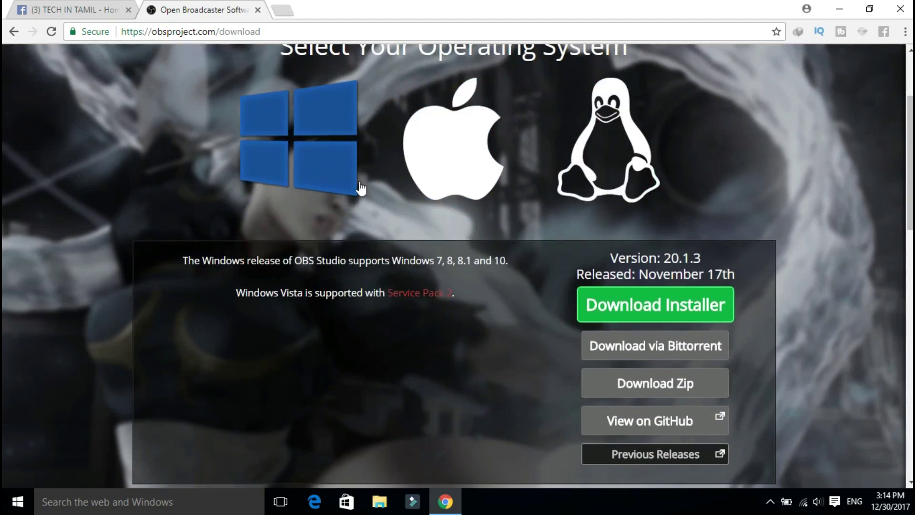
click(654, 307)
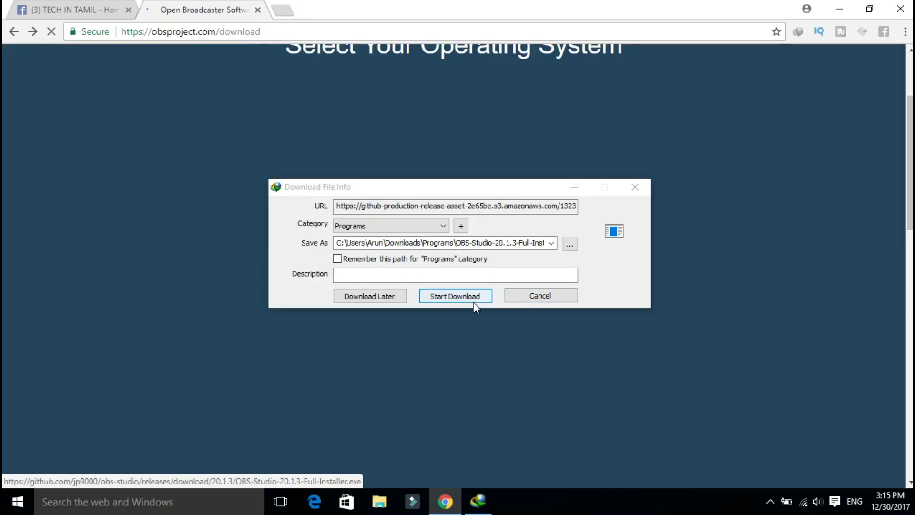
click(473, 299)
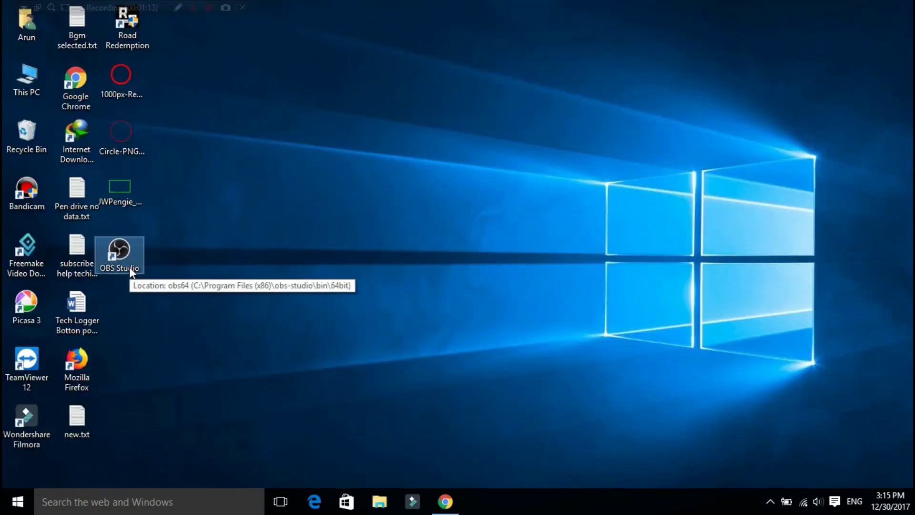
Launch OBS Studio from the desktop and add a new scene named Scene 2
double_click(130, 263)
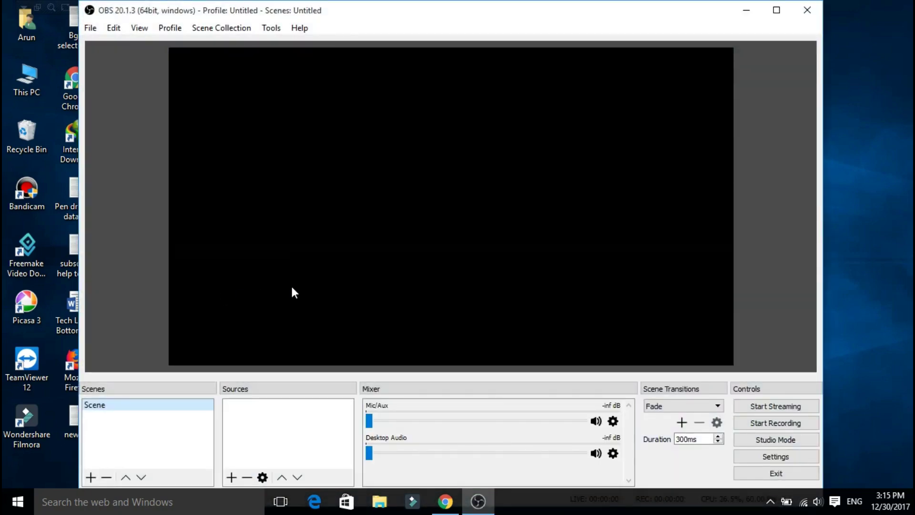
right_click(165, 447)
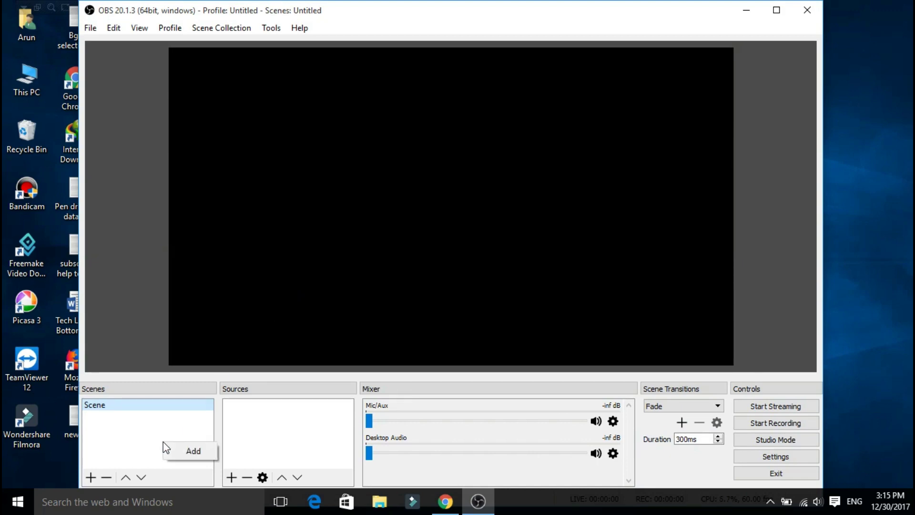
click(187, 452)
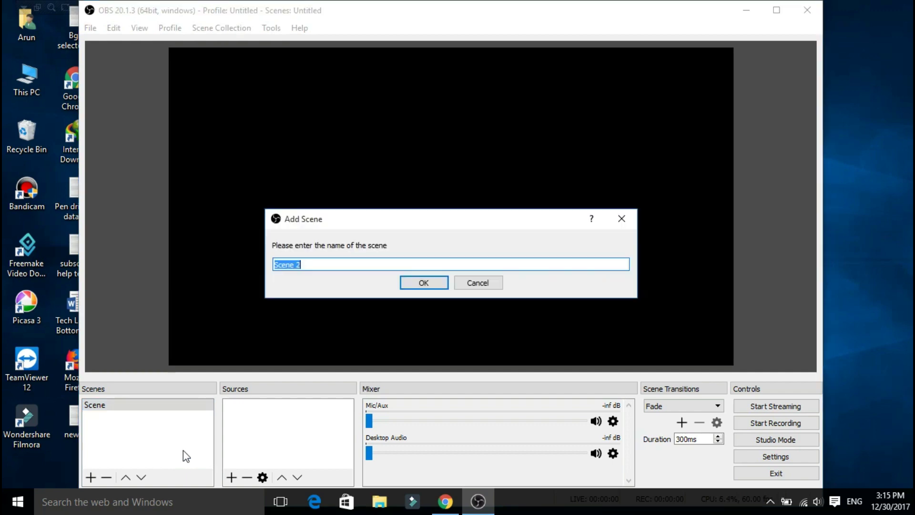
click(428, 280)
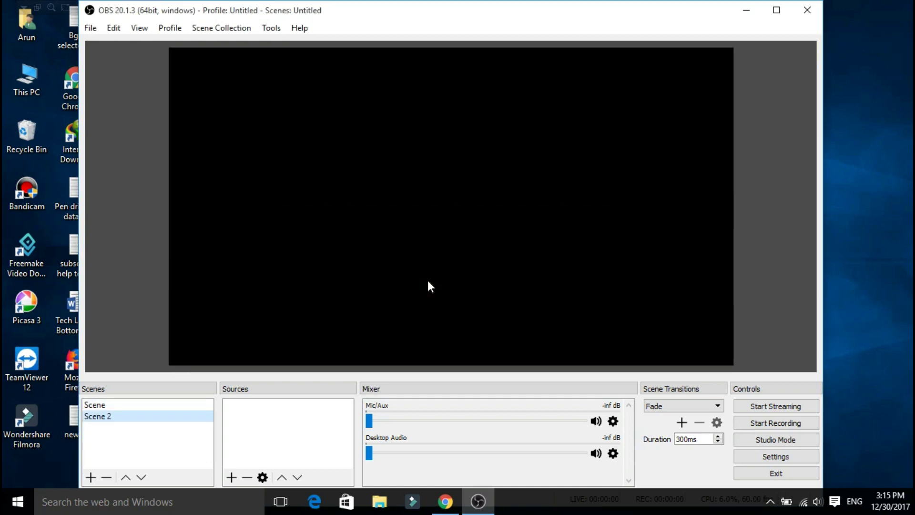
Add a new Media Source to Scene 2 and browse for the local video file it plays
click(292, 446)
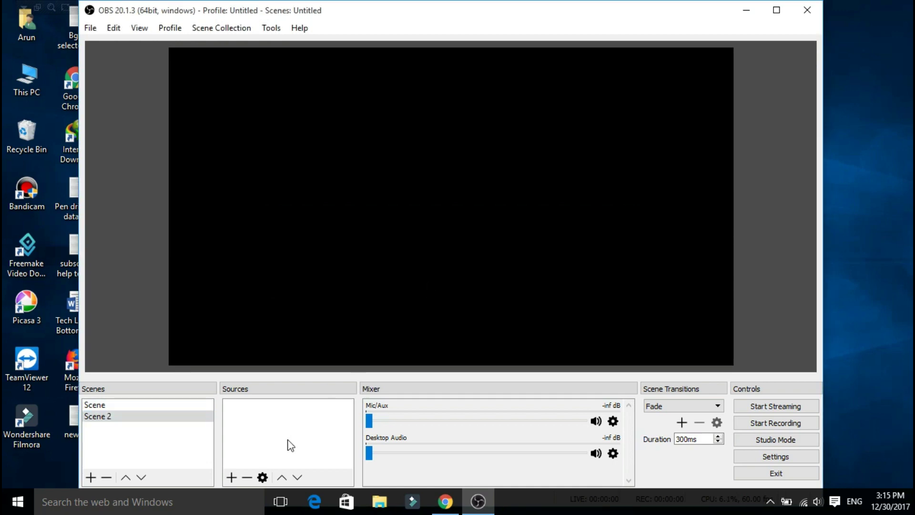
right_click(291, 446)
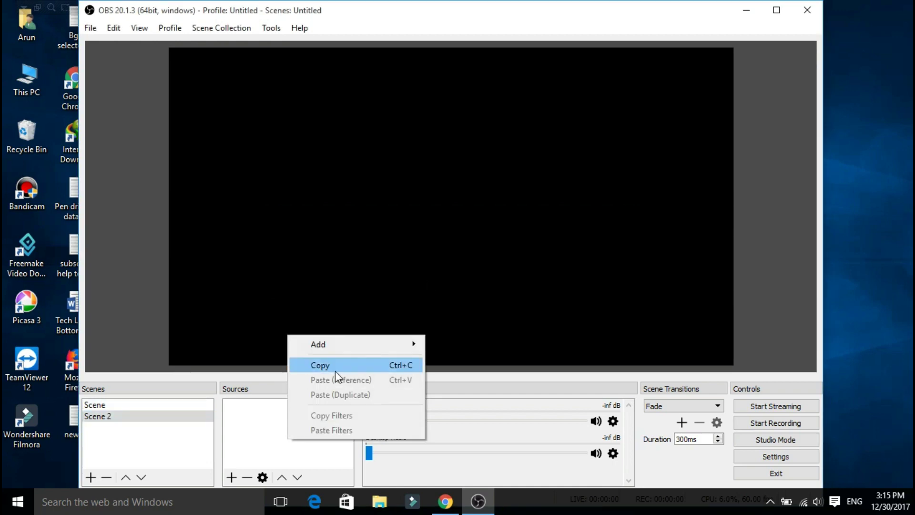
mouse_move(337, 352)
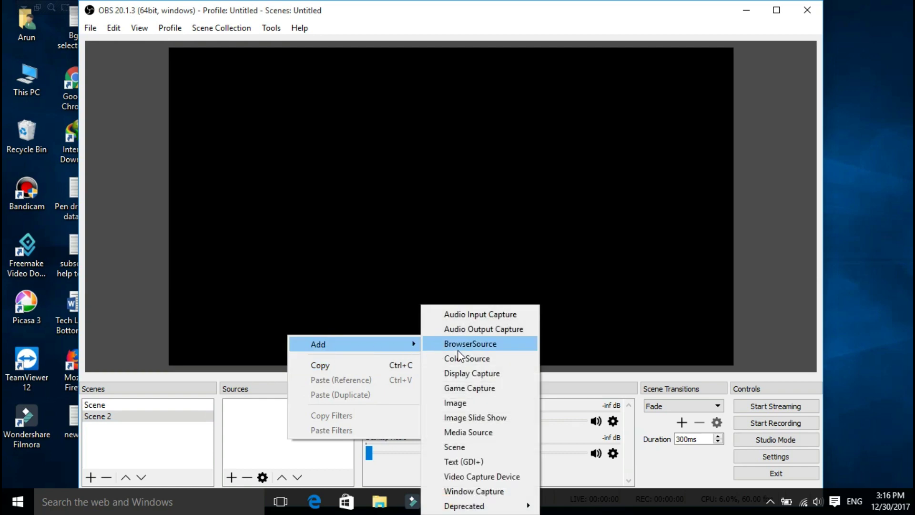
click(477, 433)
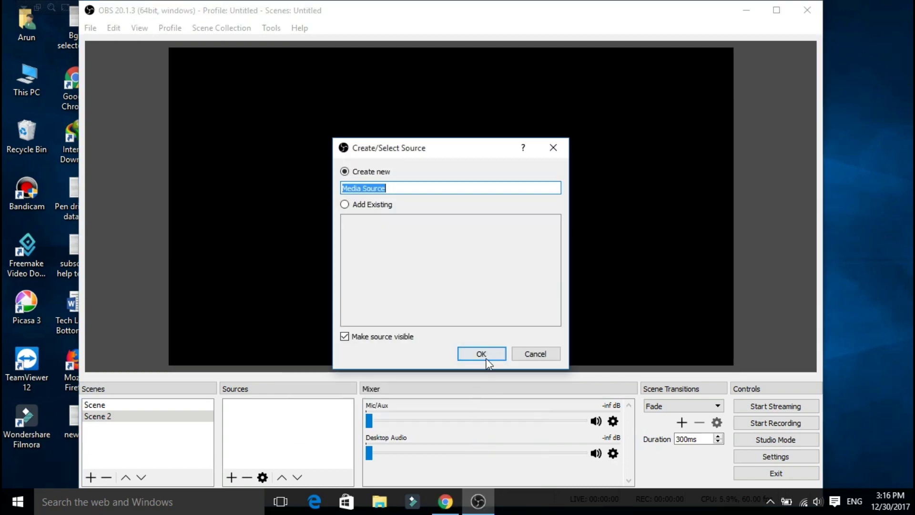
click(483, 354)
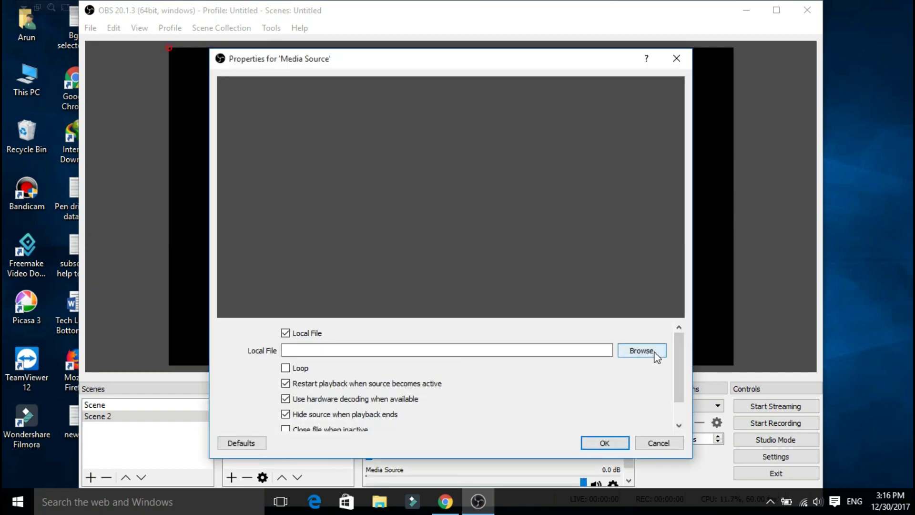
click(656, 354)
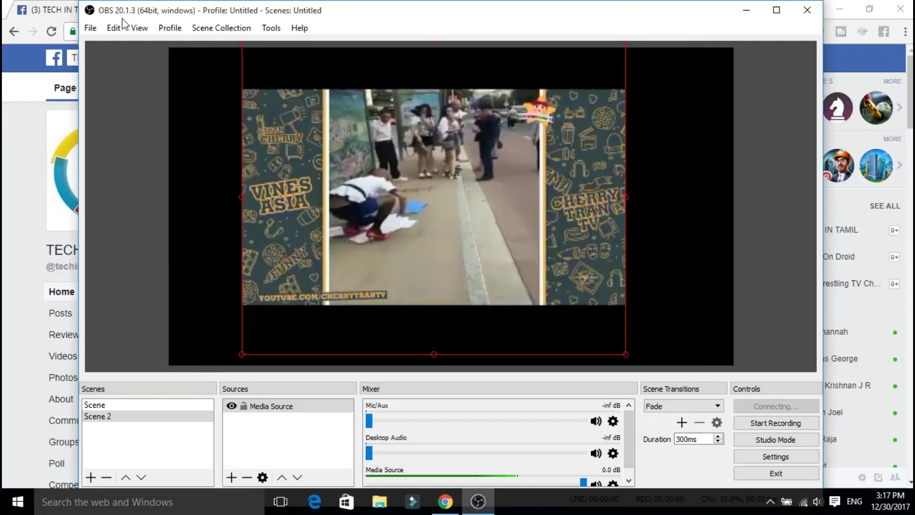
Open the OBS settings for the streaming service and stream key
click(113, 27)
mouse_move(90, 28)
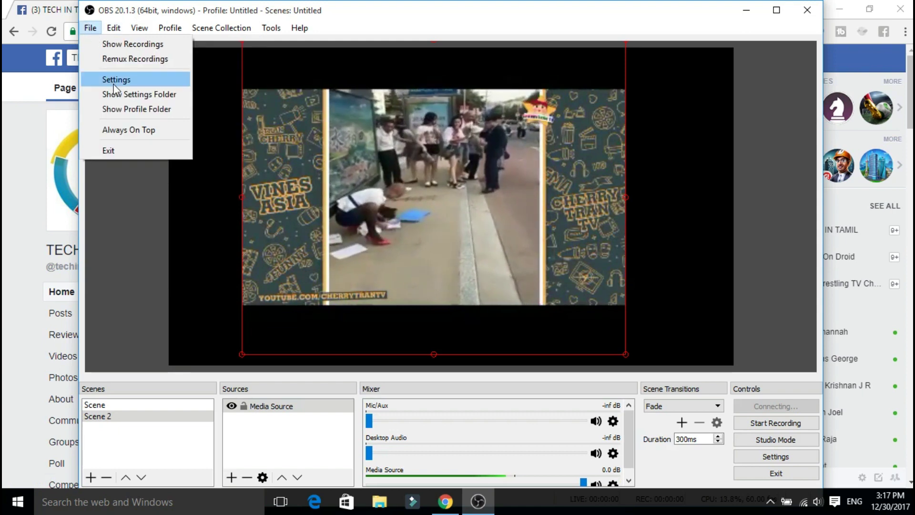
key(Escape)
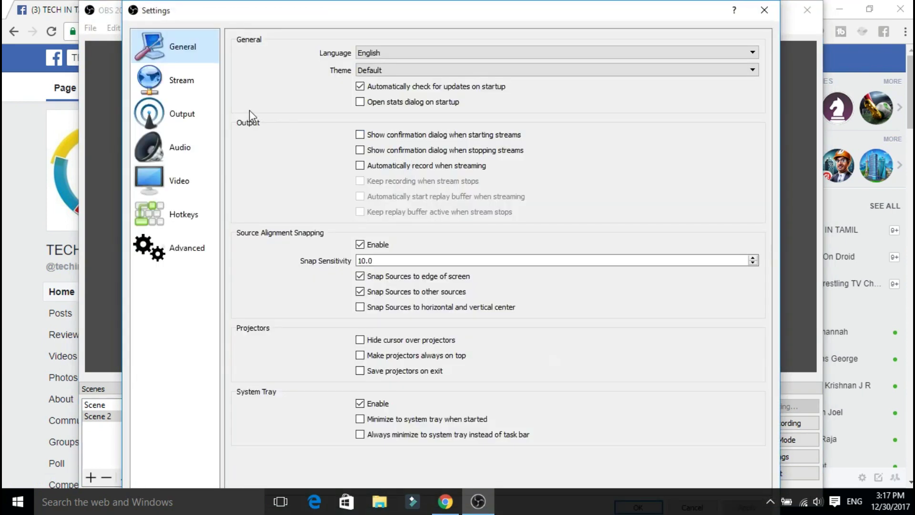
click(182, 80)
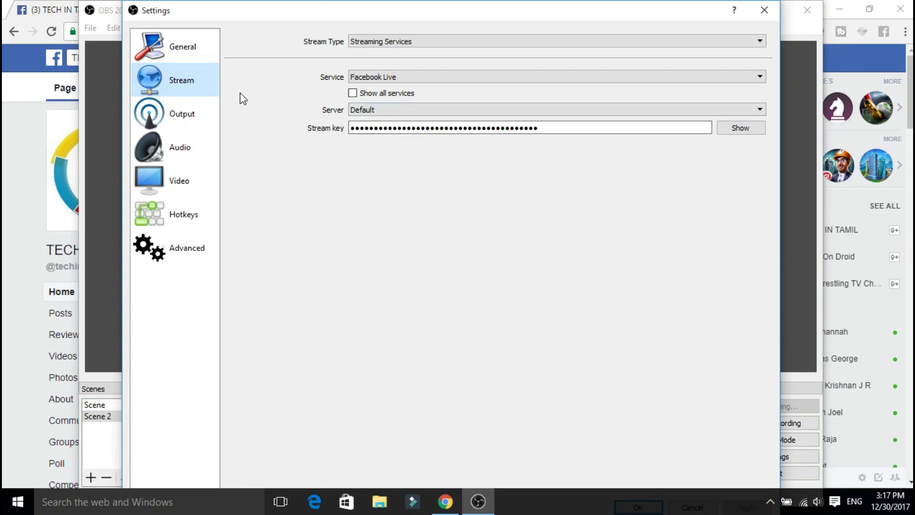
click(764, 10)
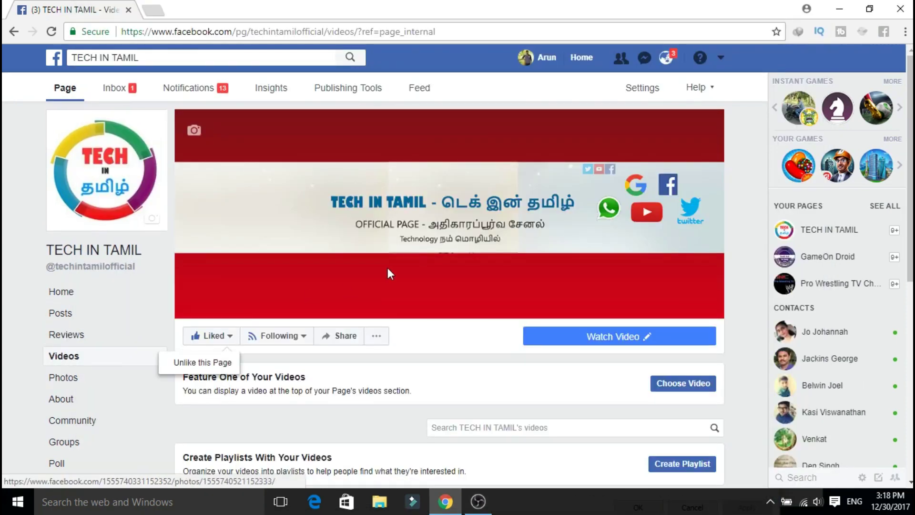
Start a new live video from the Facebook page's Video Library and select its stream key for copying
click(346, 91)
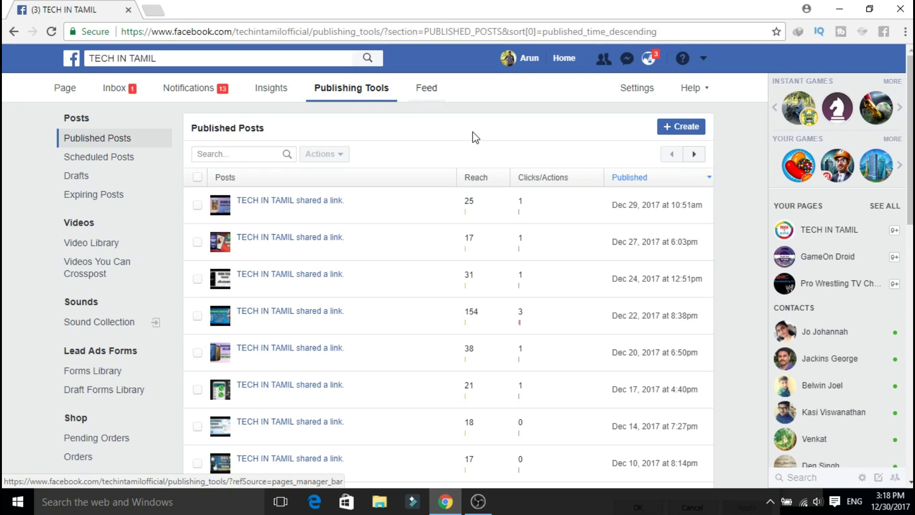
click(86, 224)
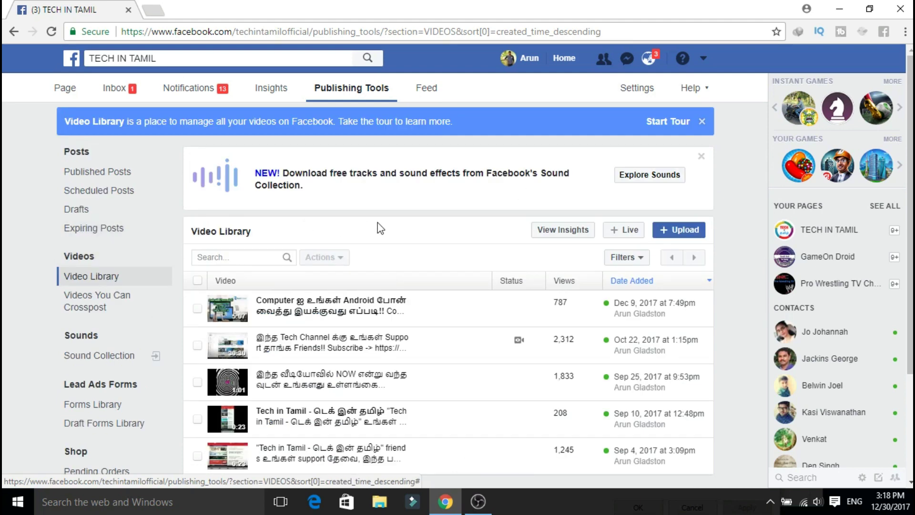
click(631, 237)
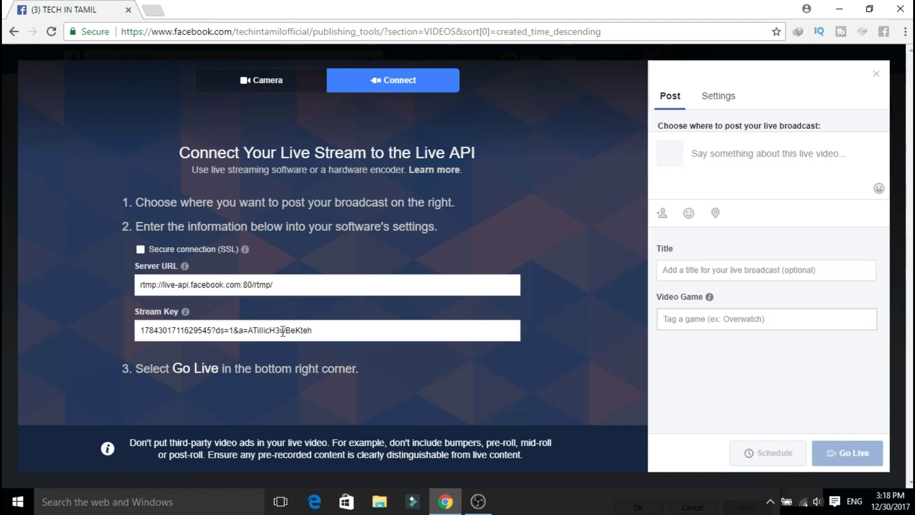
triple_click(245, 332)
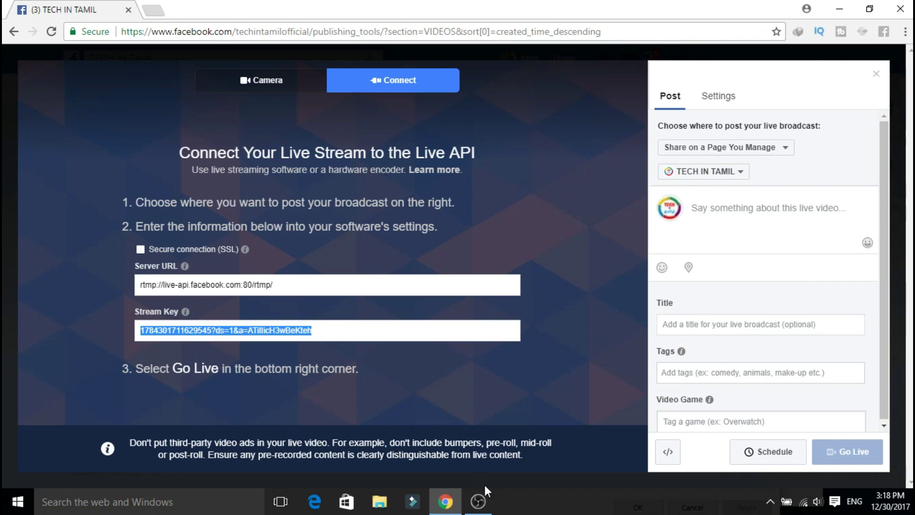
Switch to OBS, replace the Facebook Live stream key with the copied one, and apply the settings
click(478, 501)
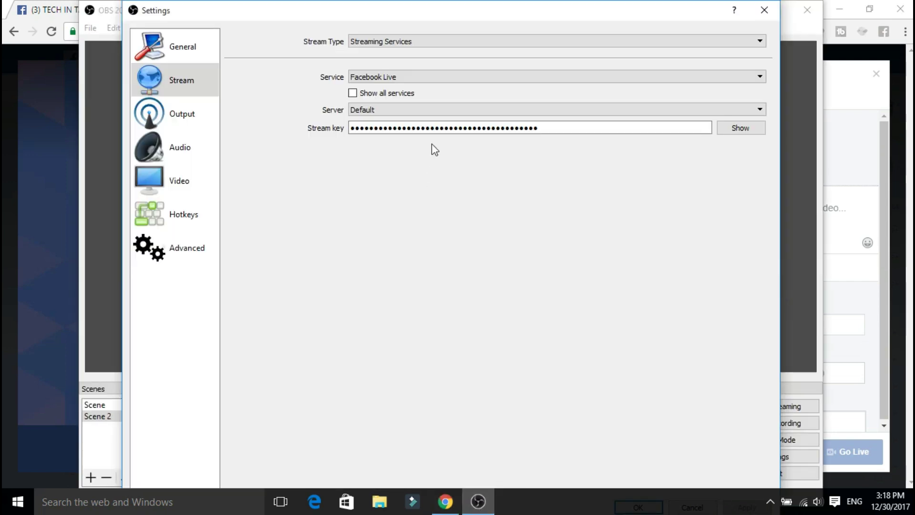
click(431, 128)
key(ctrl+a)
key(BackSpace)
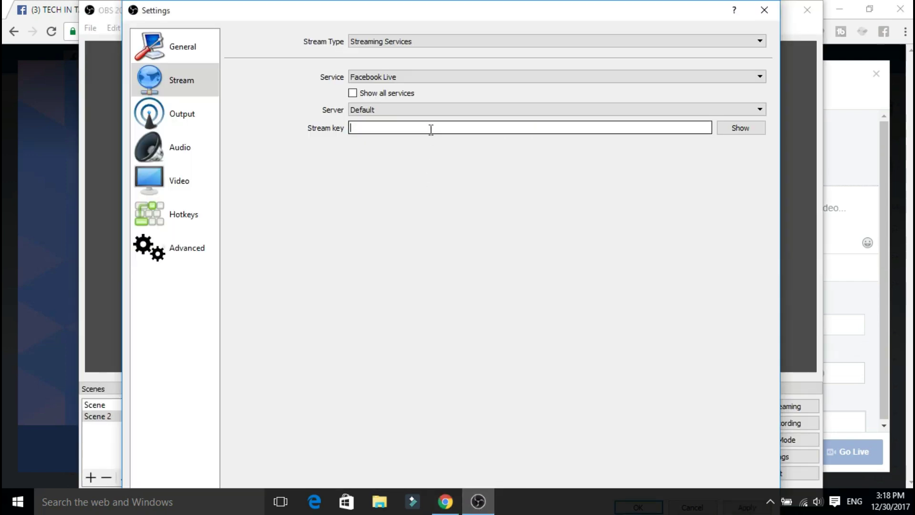
key(ctrl+v)
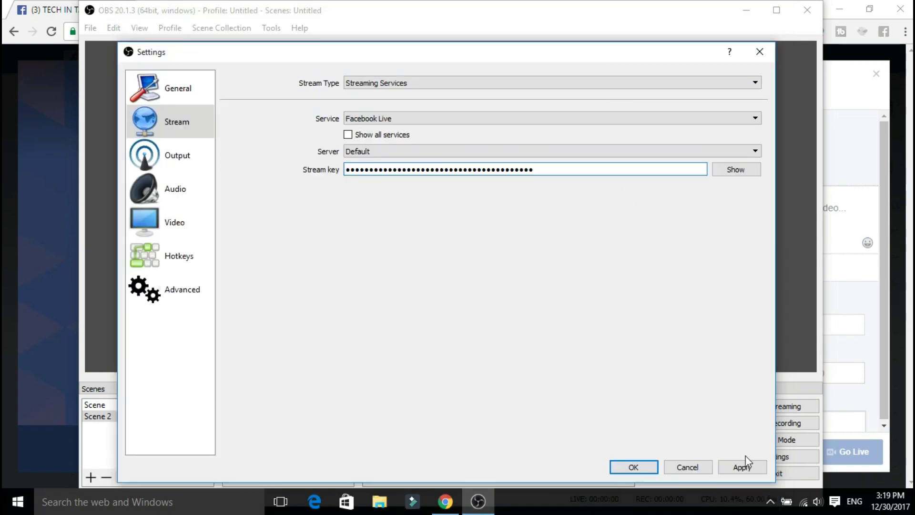
click(745, 469)
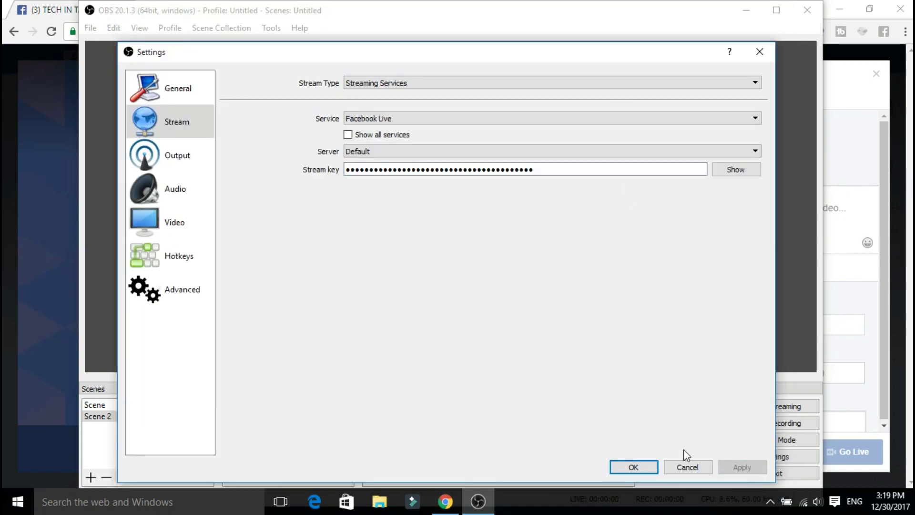
click(640, 462)
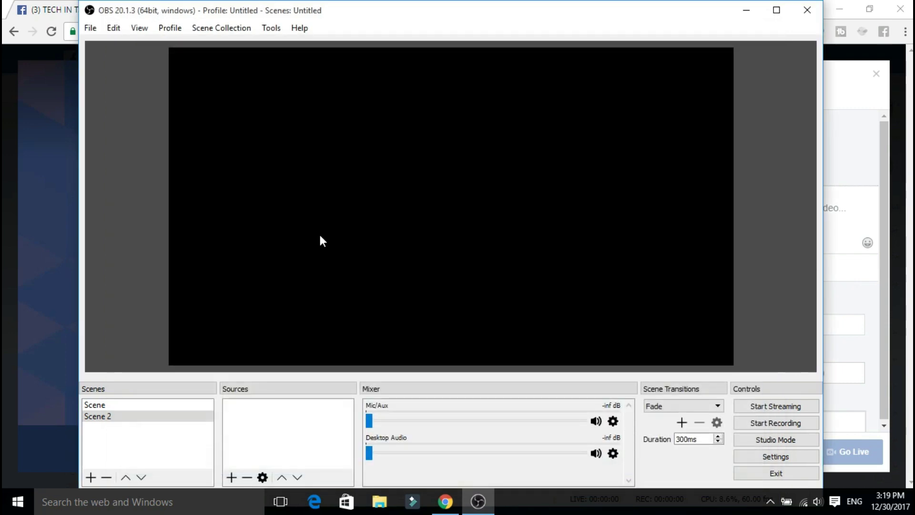
Add a new Media Source to the empty Scene 2 and load the local funny video file into it
right_click(273, 432)
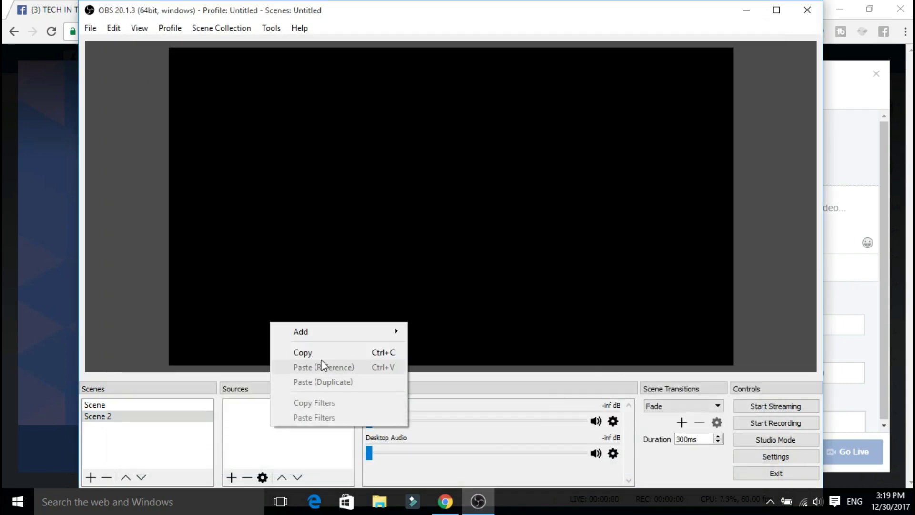
mouse_move(322, 331)
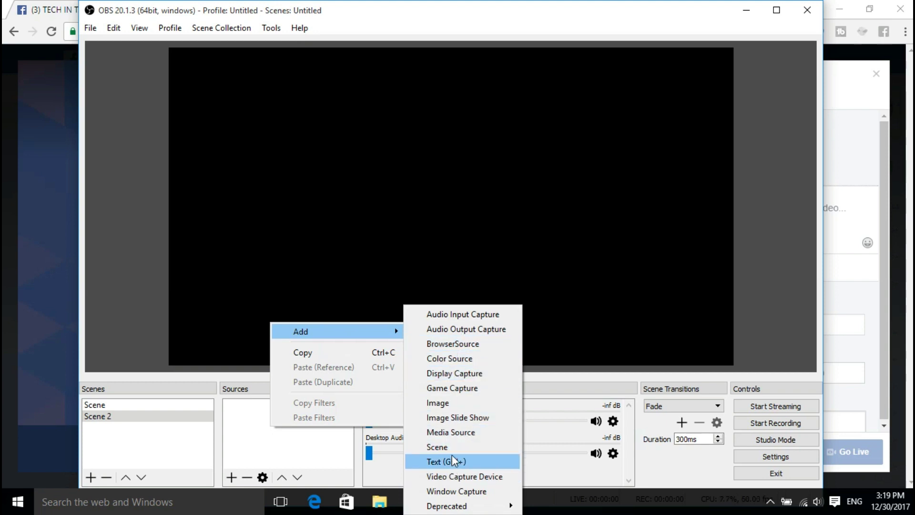
click(449, 432)
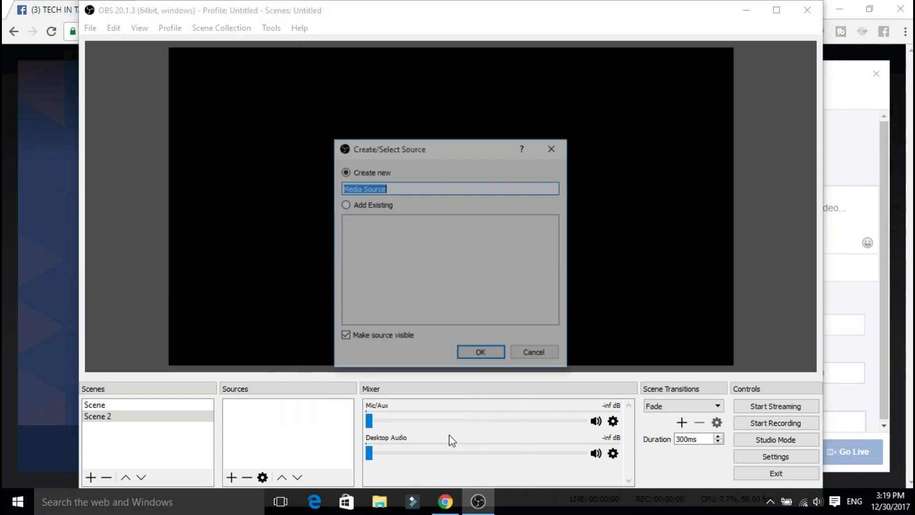
click(478, 357)
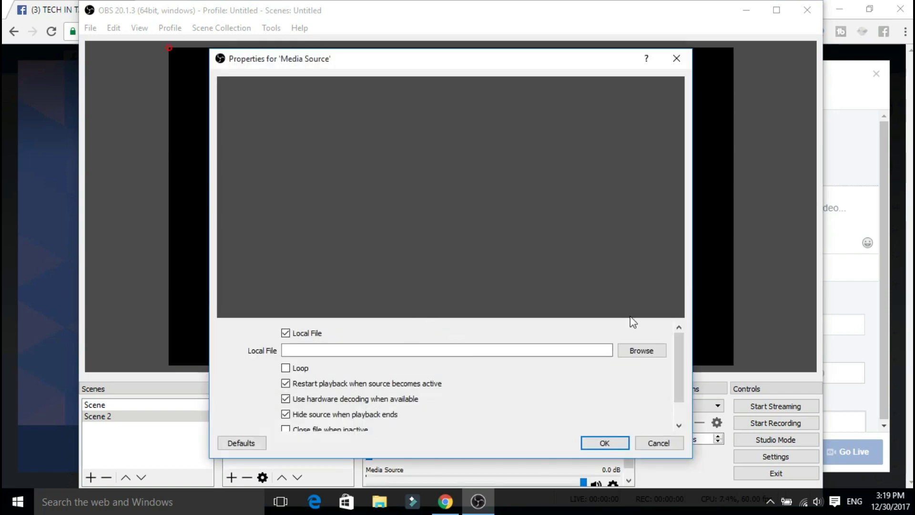
click(641, 351)
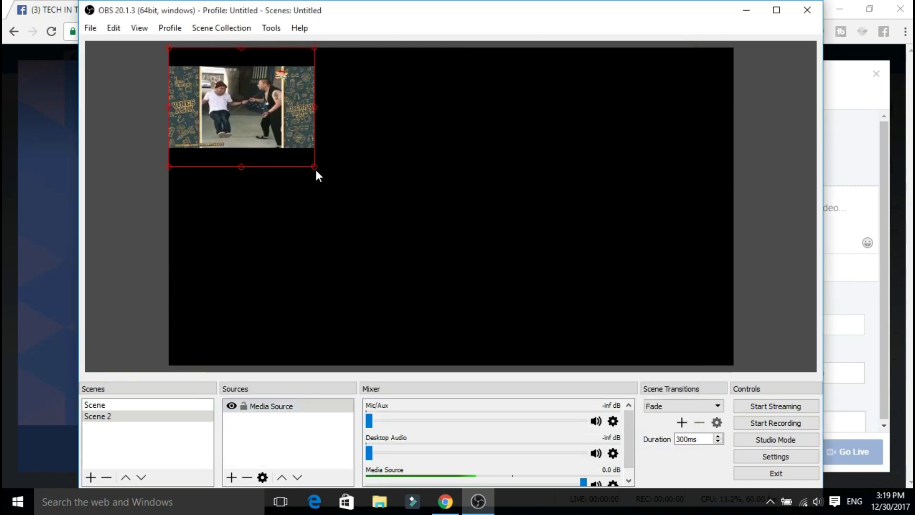
Enlarge the video to the full canvas height, centre it horizontally, and start streaming
drag(316, 170, 555, 365)
drag(356, 227, 447, 224)
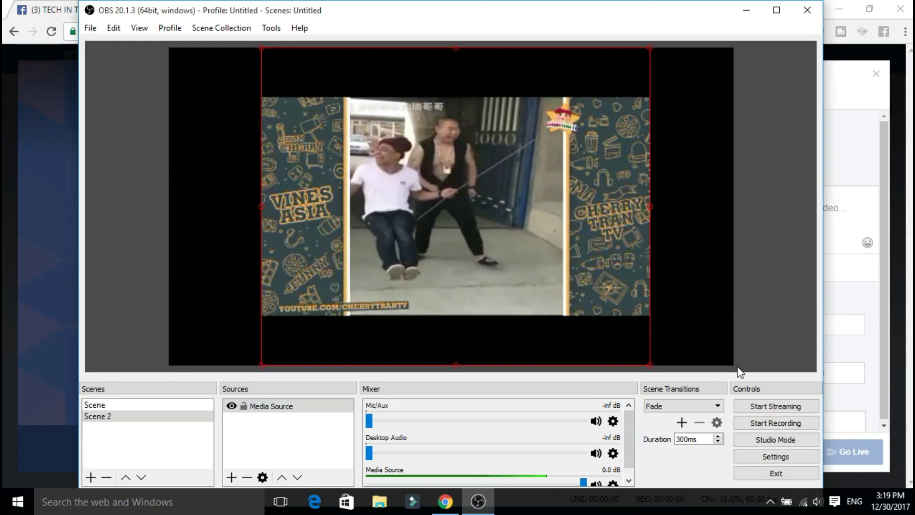
click(755, 406)
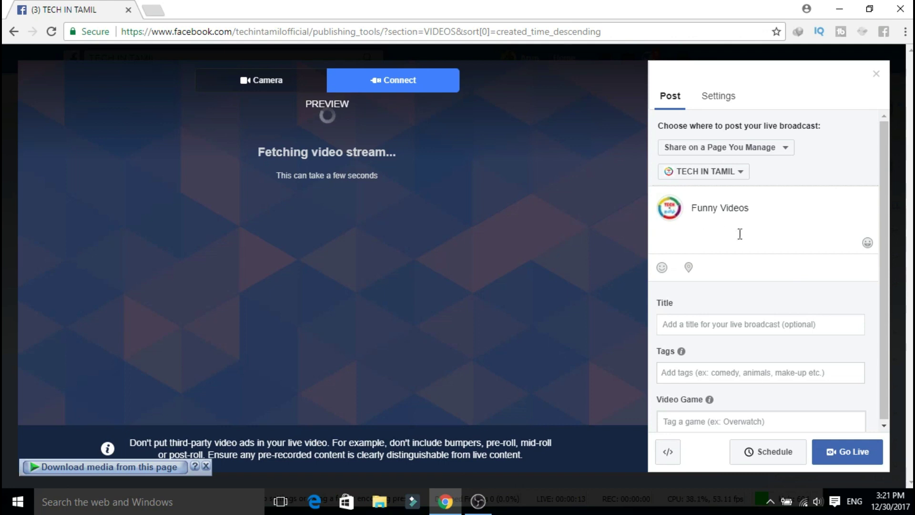
Check the Facebook broadcast preview against the video playing in OBS and return to the Facebook live page
click(696, 325)
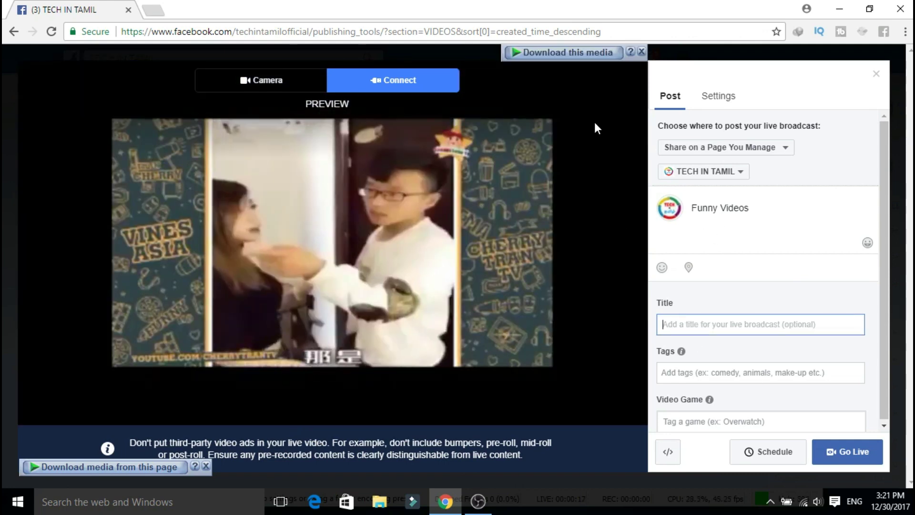
click(838, 8)
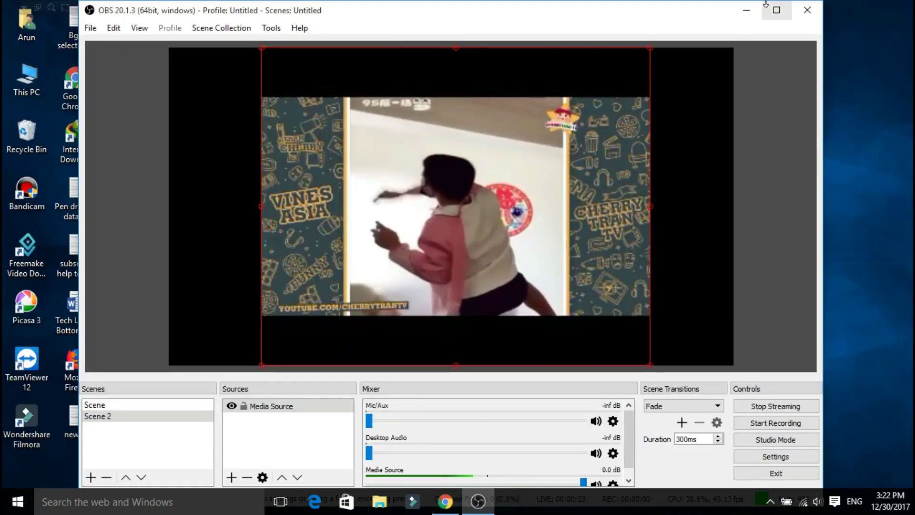
click(445, 501)
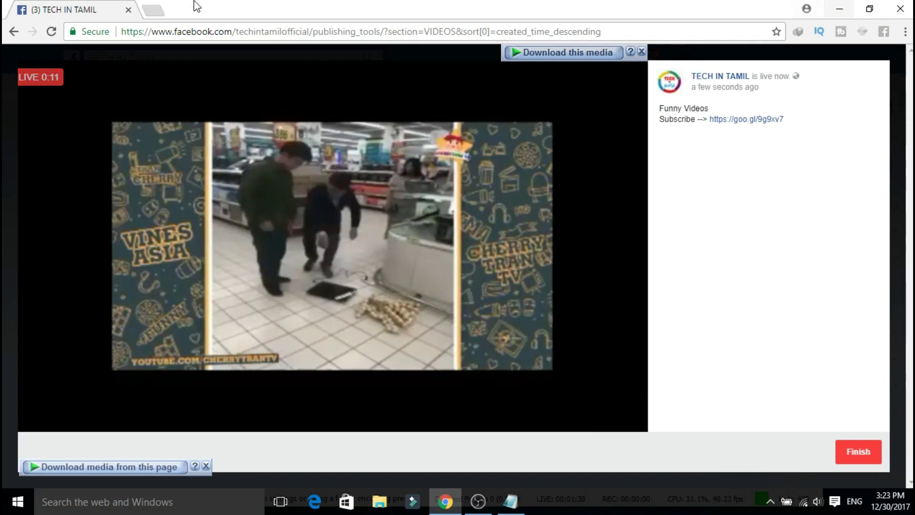
Open a new browser tab beside the live broadcast
click(153, 12)
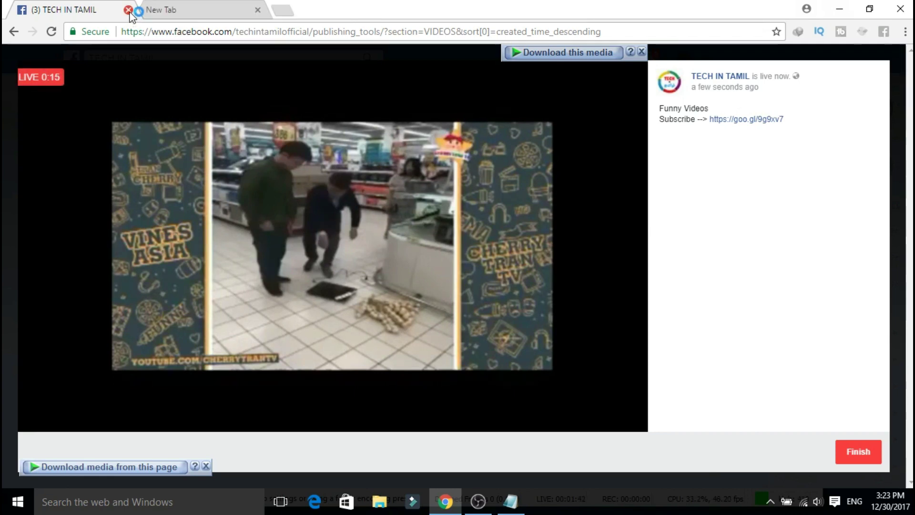